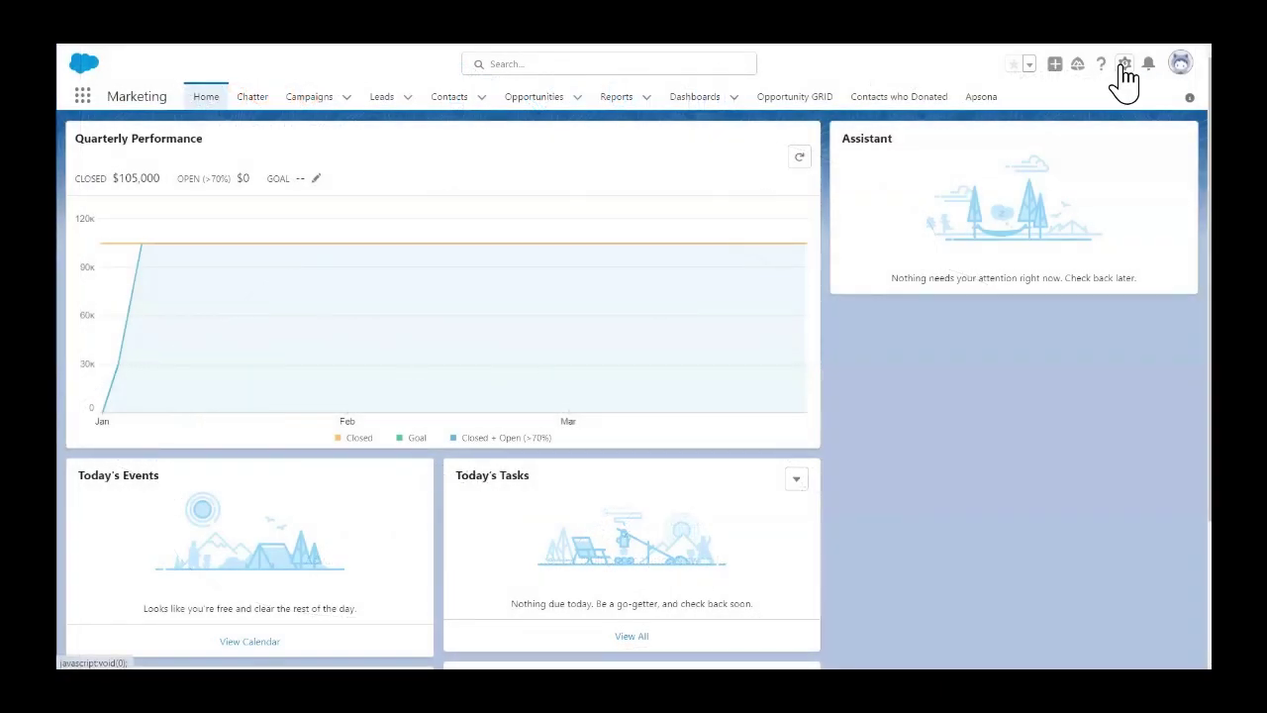
# Step: Open Setup's Installed Packages page via Quick Find 'installed' and scroll to the Apsona packages
pyautogui.click(1123, 65)
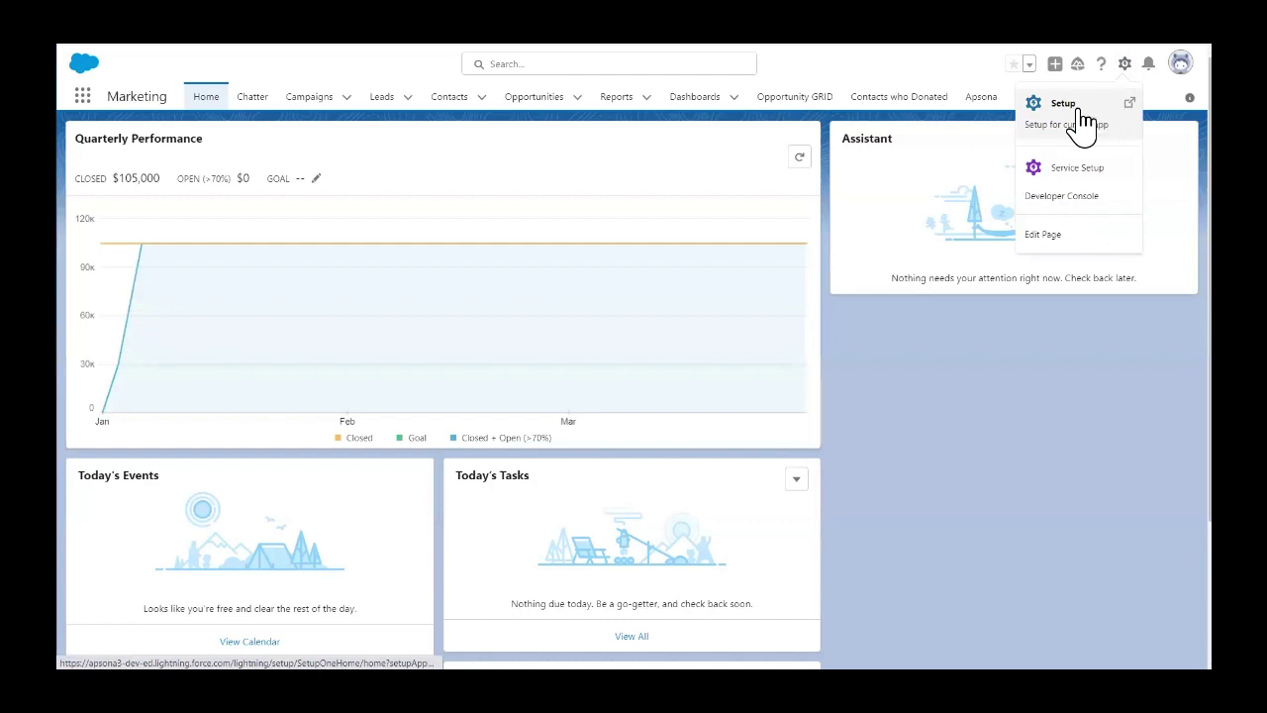
pyautogui.click(1085, 121)
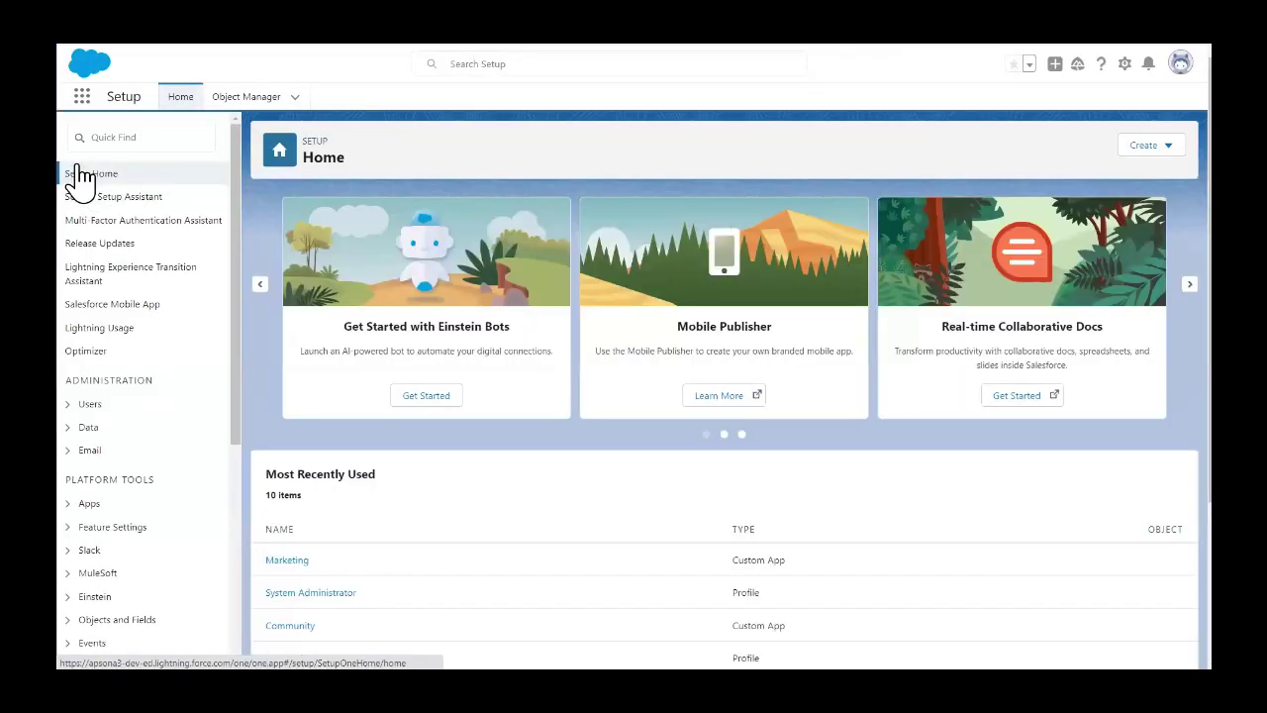
pyautogui.click(143, 136)
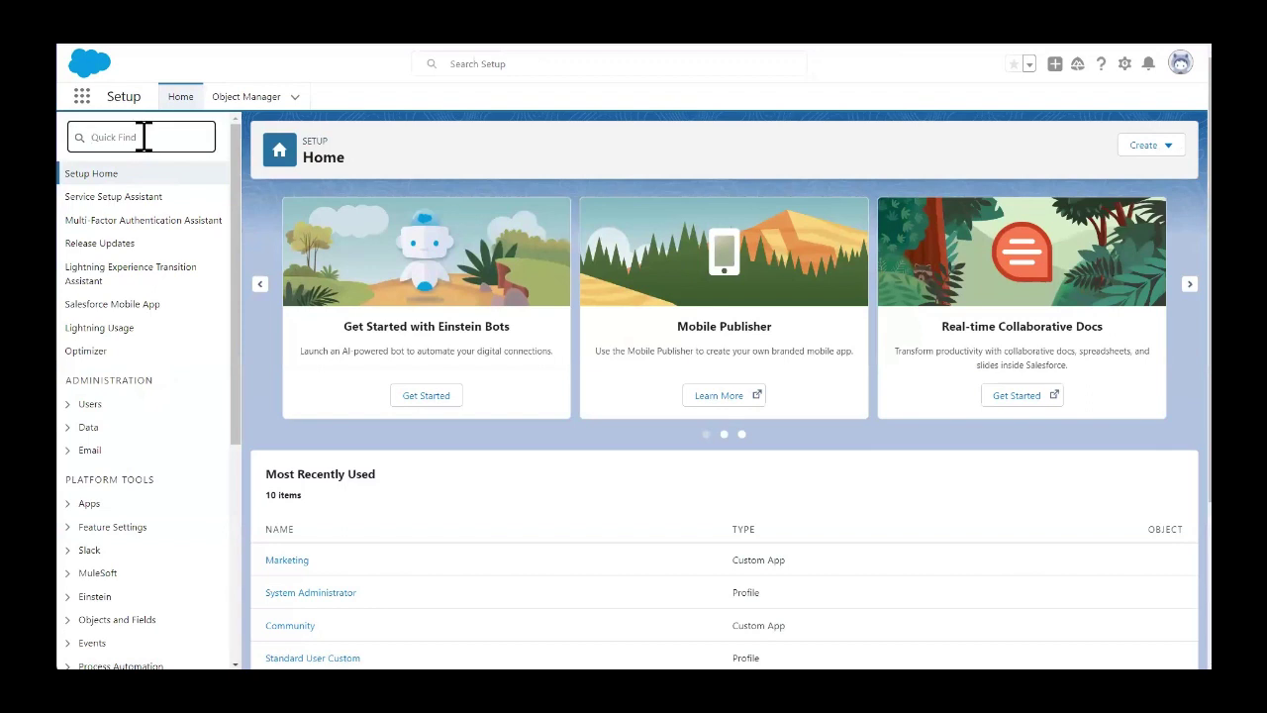
pyautogui.write('installed')
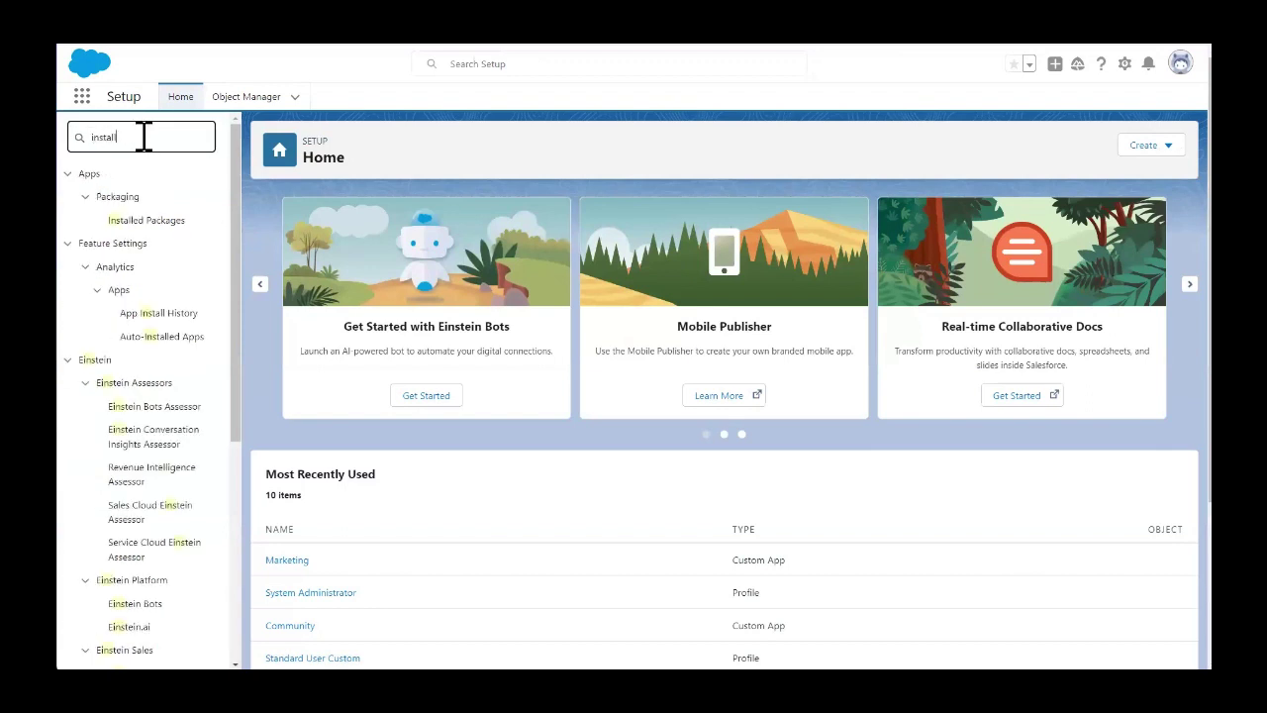
pyautogui.click(154, 225)
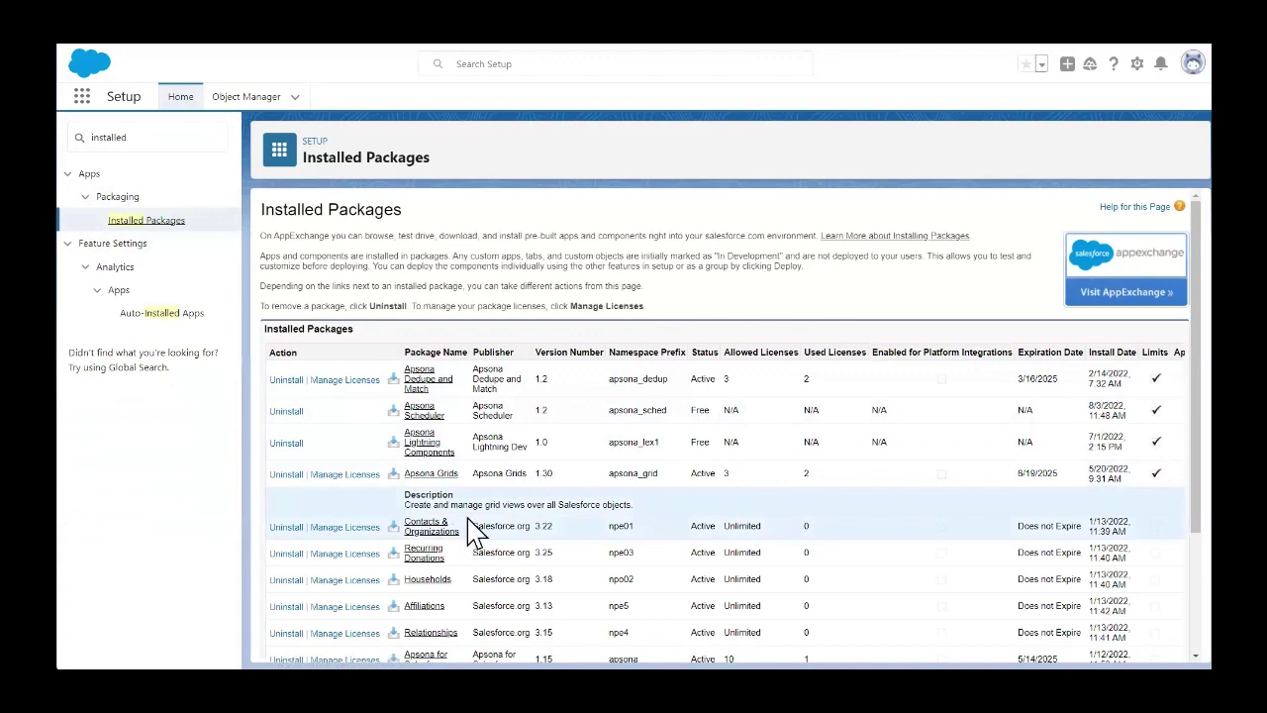
pyautogui.scroll(-2, 500, 475)
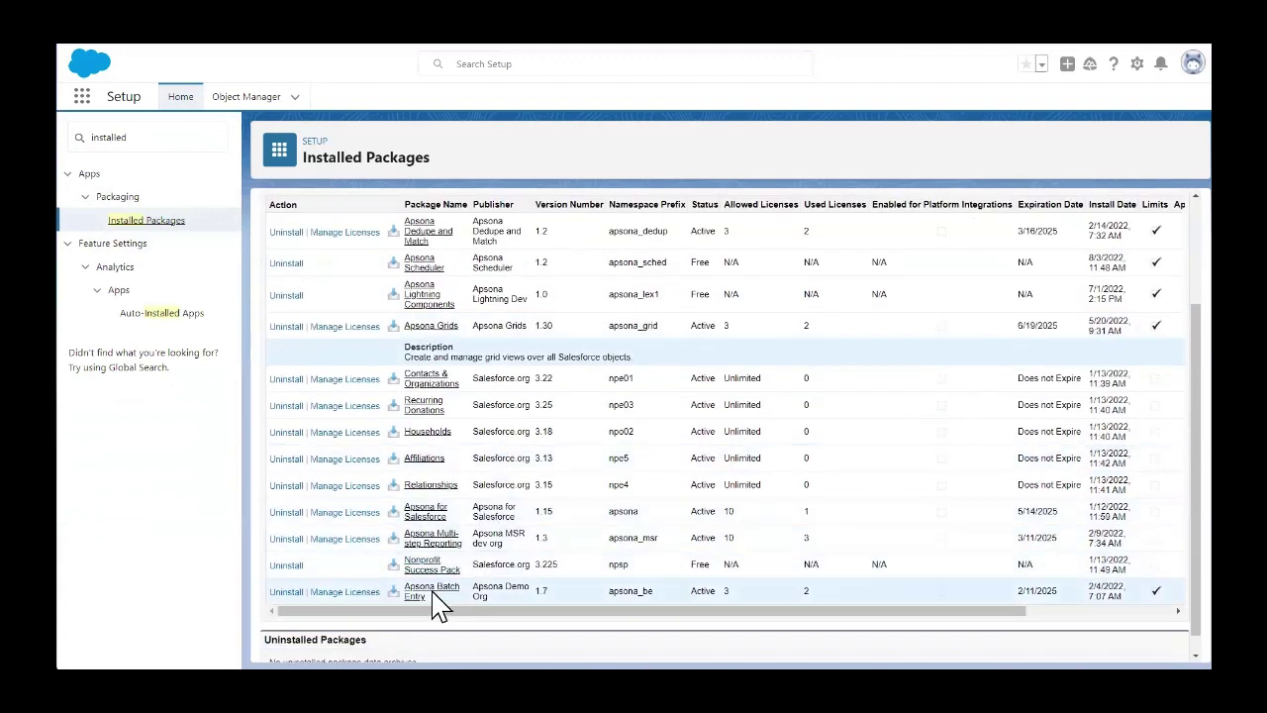
# Step: Add two users to the Apsona for Salesforce licence, bringing usage to 3 of 10
pyautogui.click(349, 512)
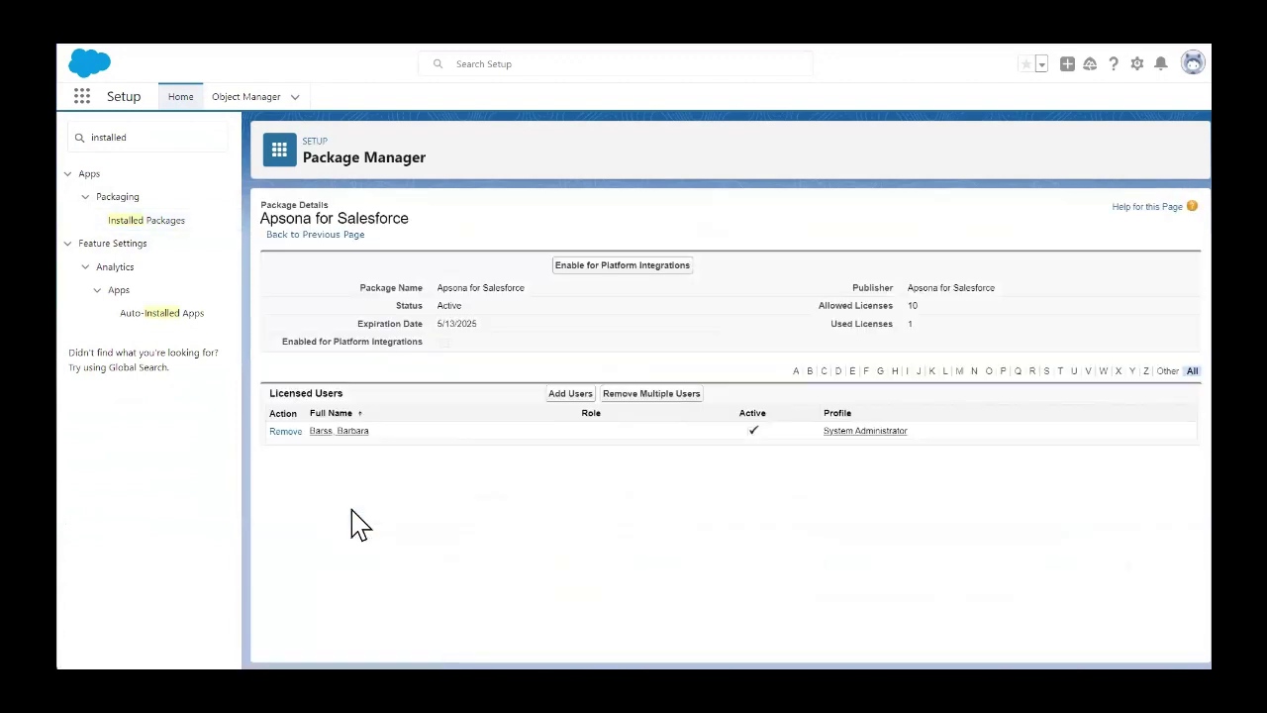
pyautogui.click(560, 400)
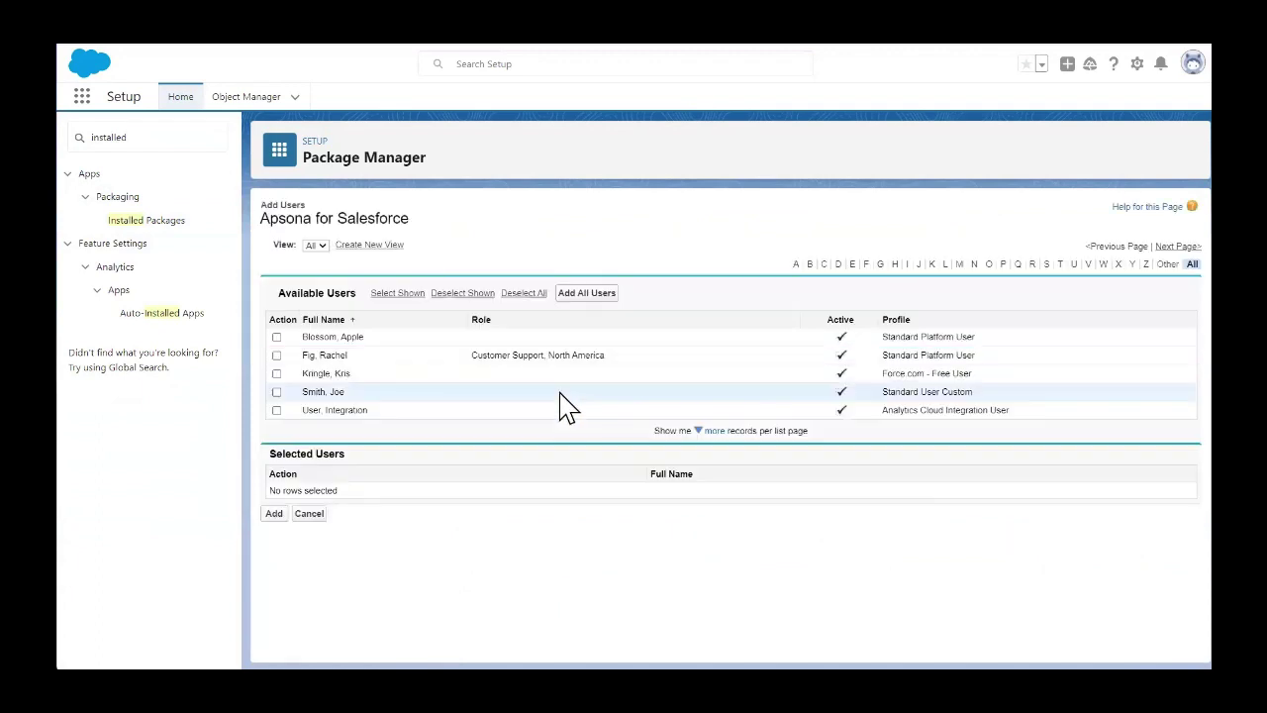
pyautogui.click(276, 355)
pyautogui.click(276, 336)
pyautogui.click(276, 531)
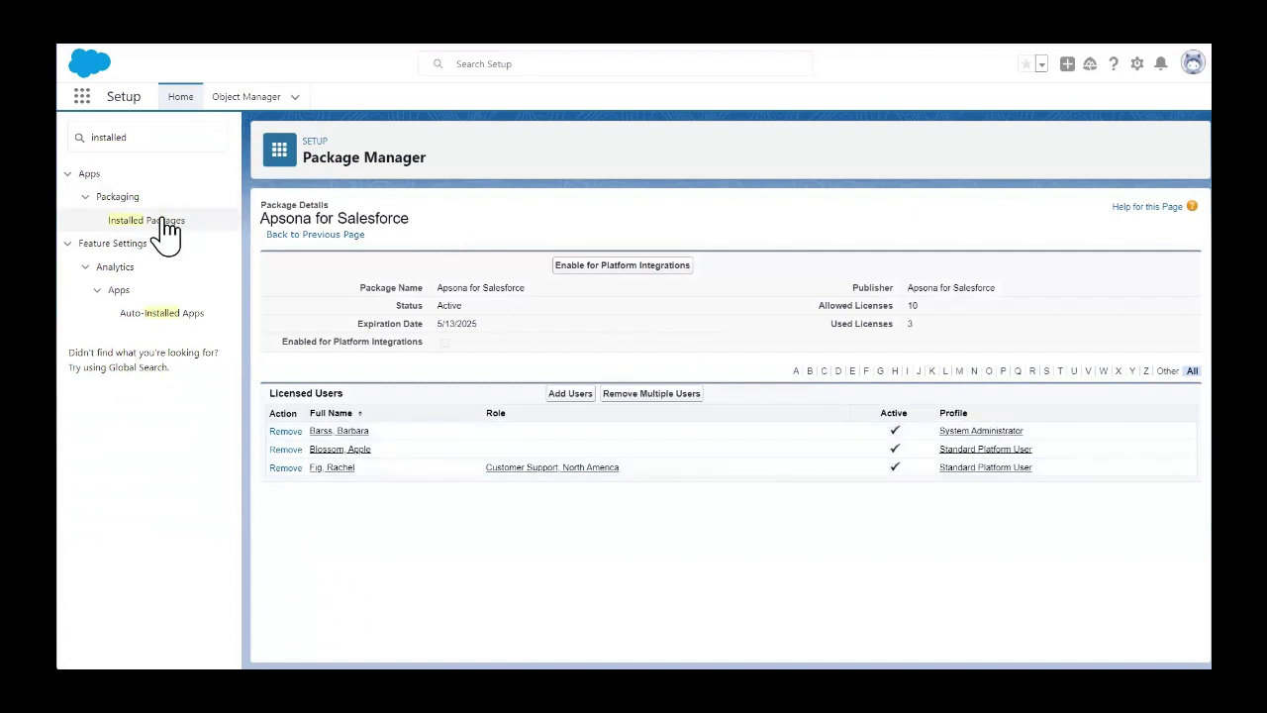
# Step: Go back to the Installed Packages list, showing Apsona for Salesforce at 3 of 10 licences
pyautogui.click(148, 220)
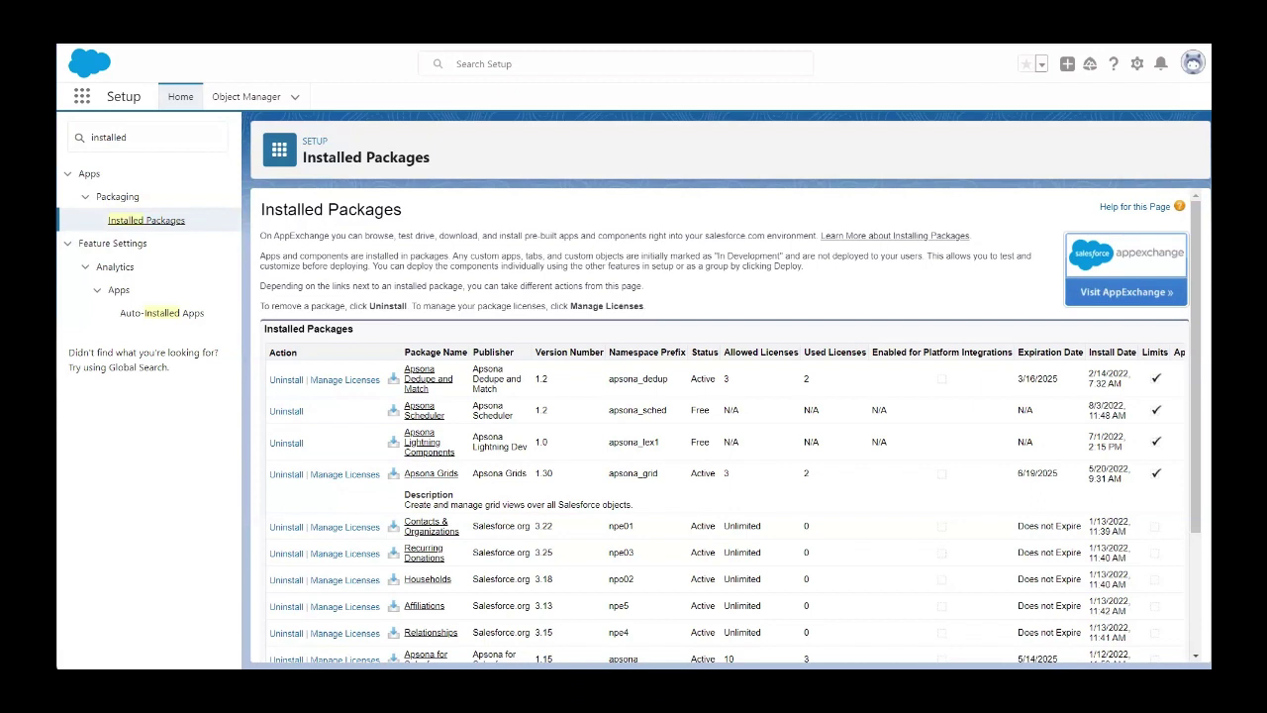
# Step: Open App Manager from Setup via Quick Find 'app' and scroll to the Marketing app
pyautogui.click(1136, 67)
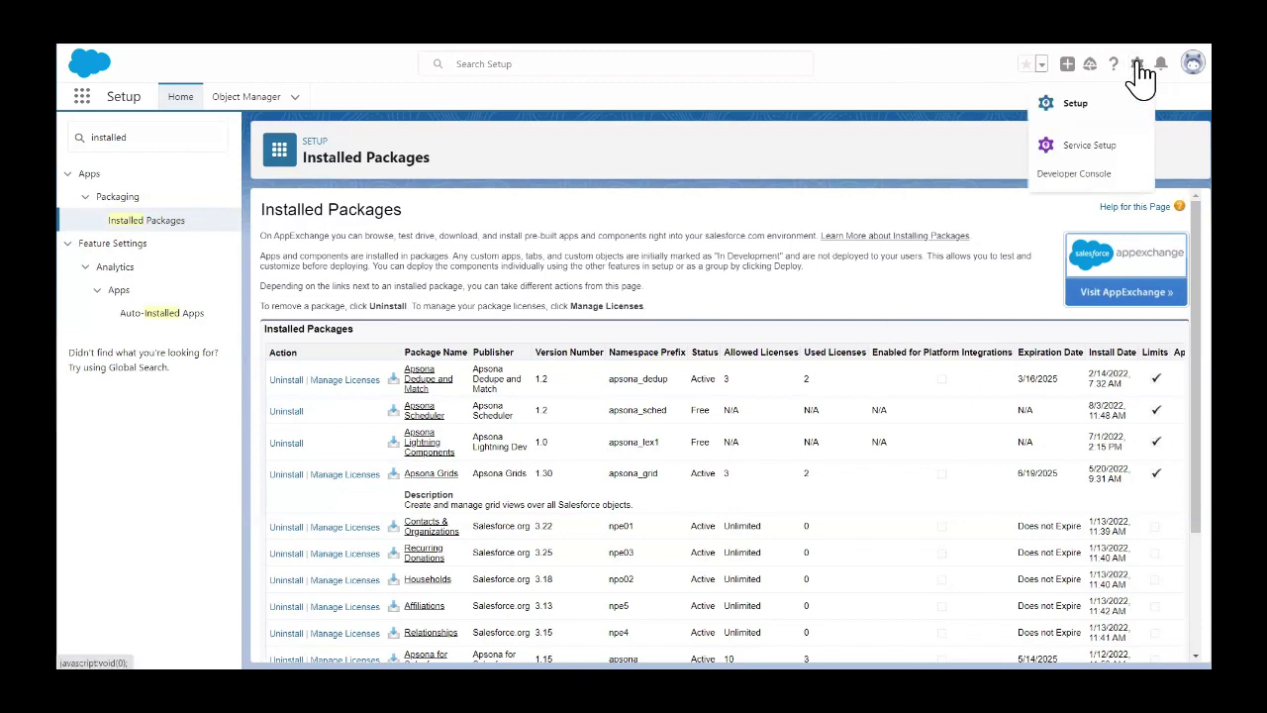
pyautogui.click(1093, 122)
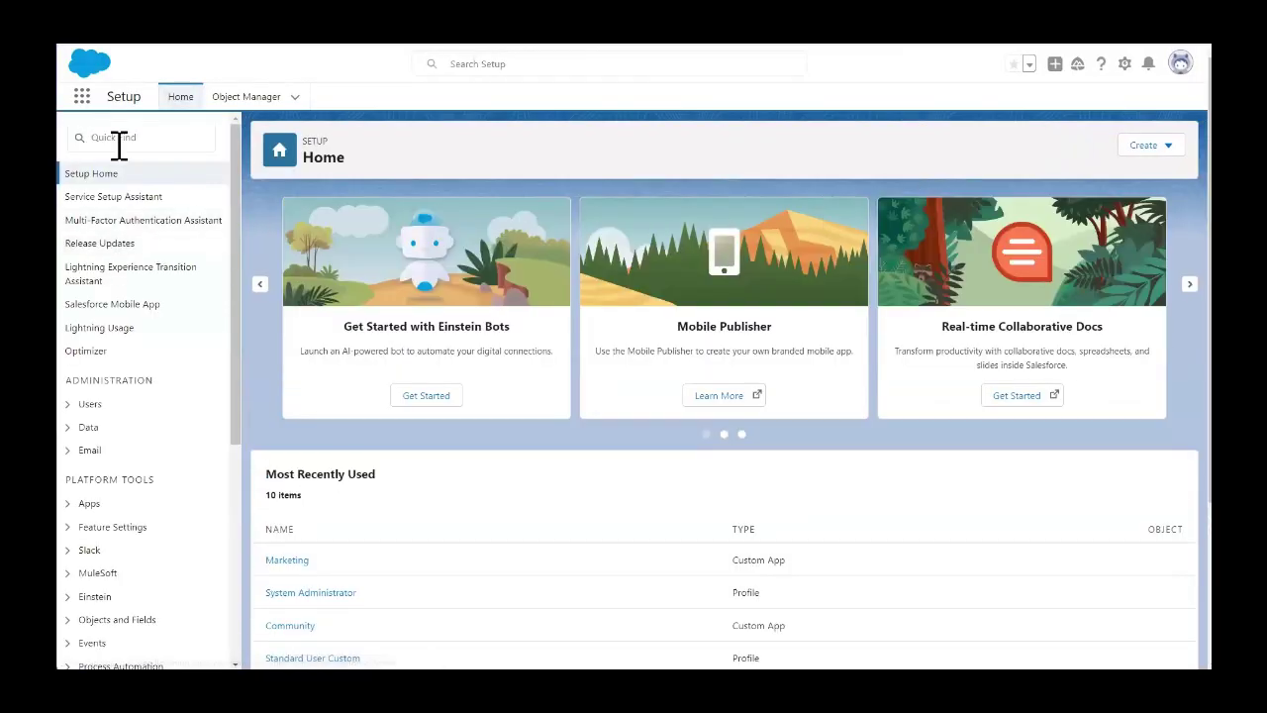
pyautogui.click(117, 139)
pyautogui.write('a')
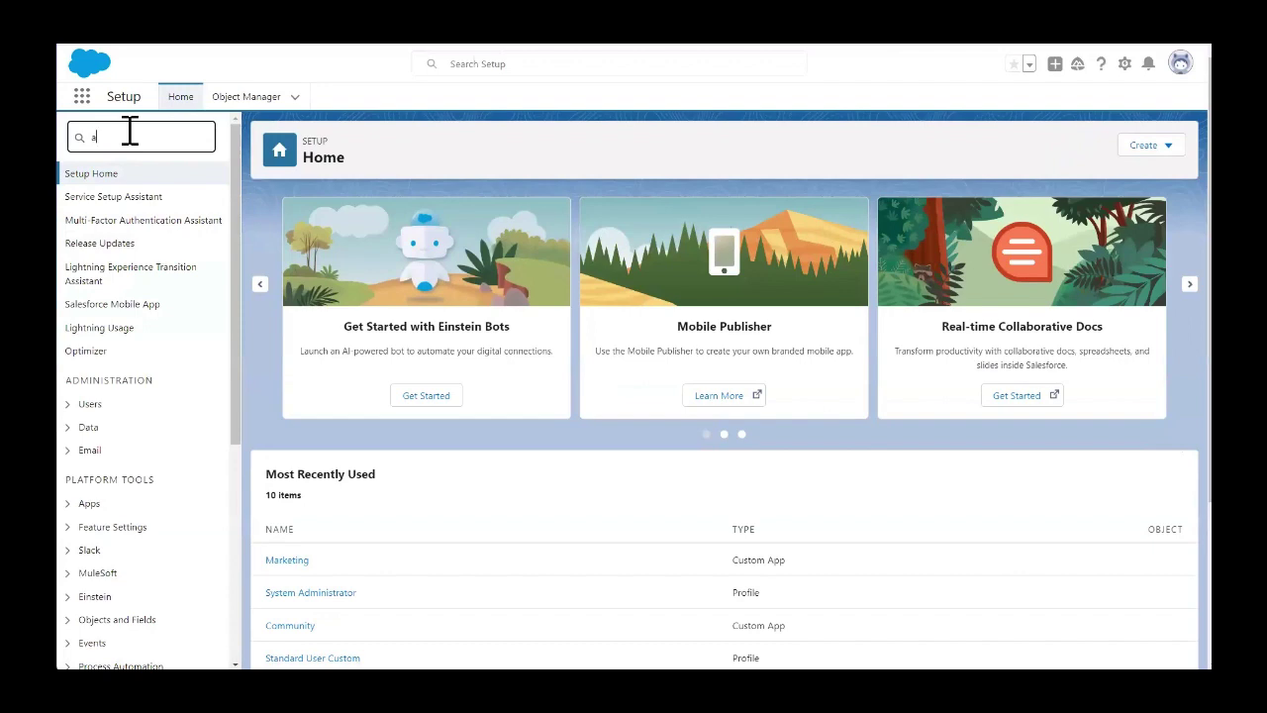
pyautogui.write('pp')
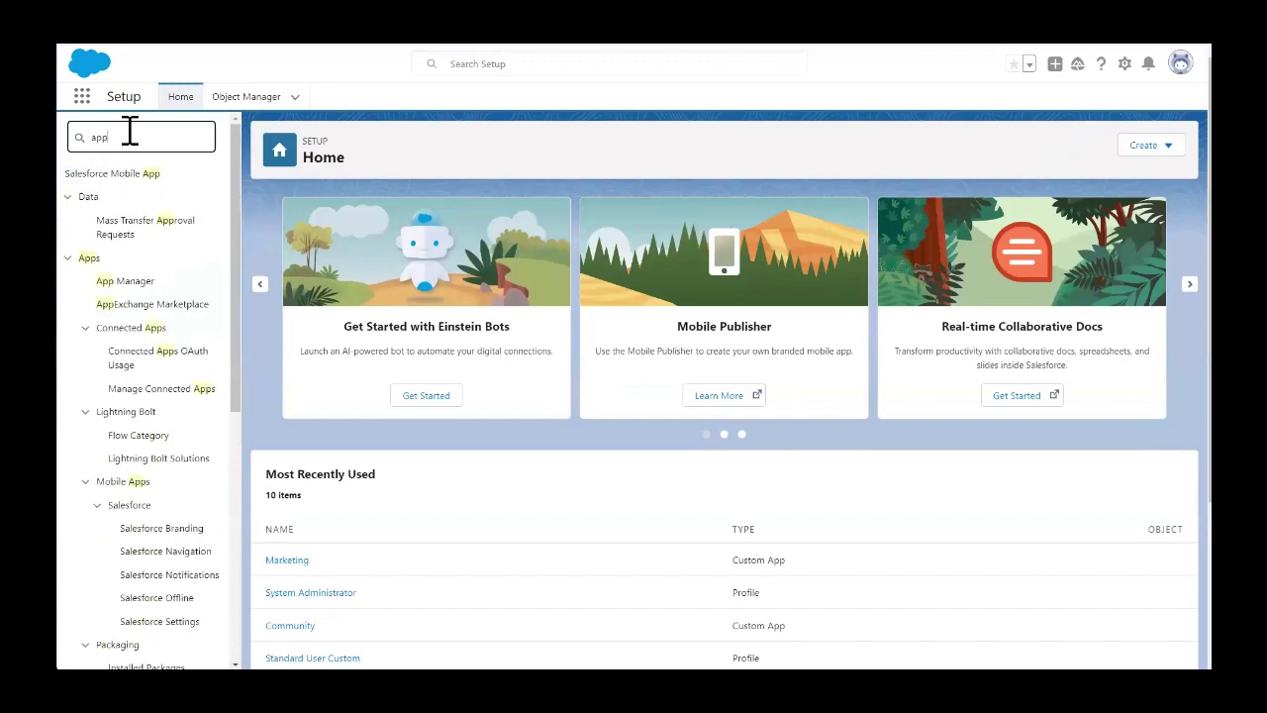
pyautogui.click(126, 287)
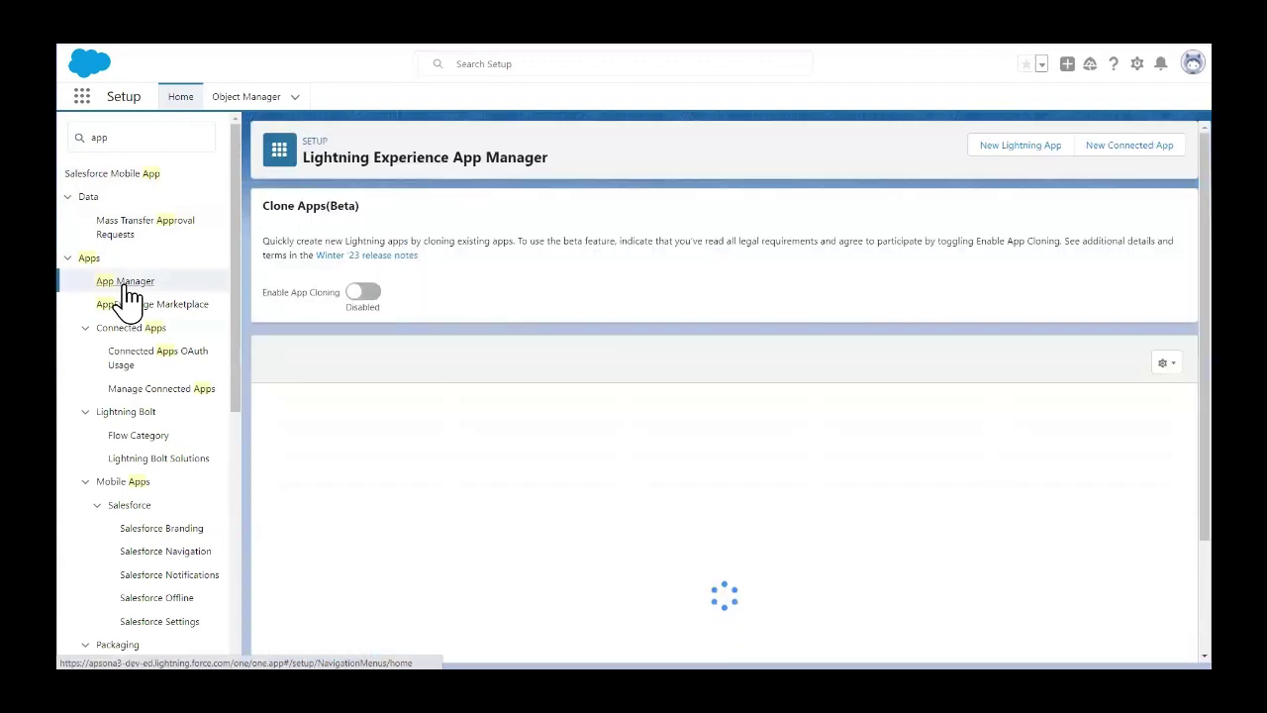
pyautogui.scroll(-2, 473, 555)
pyautogui.scroll(-2, 473, 554)
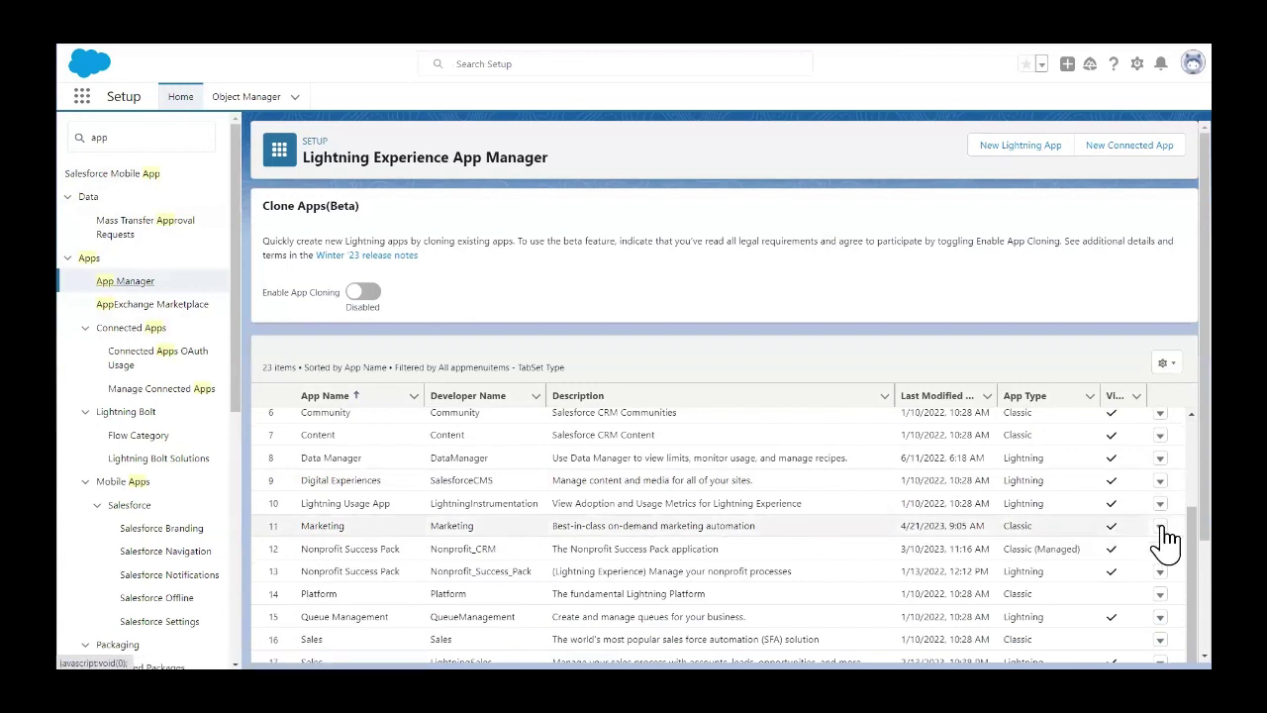
# Step: Edit the Marketing app and save it with Apsona among its Selected Tabs
pyautogui.click(1162, 527)
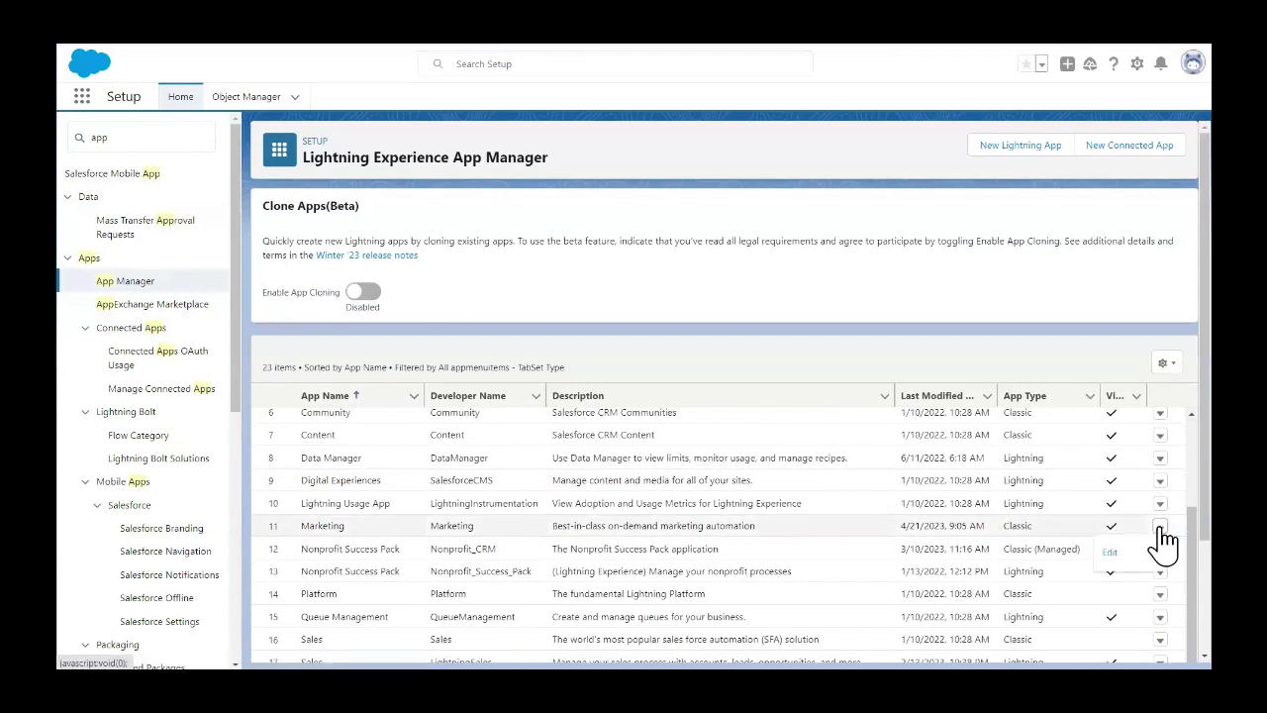
pyautogui.click(1112, 552)
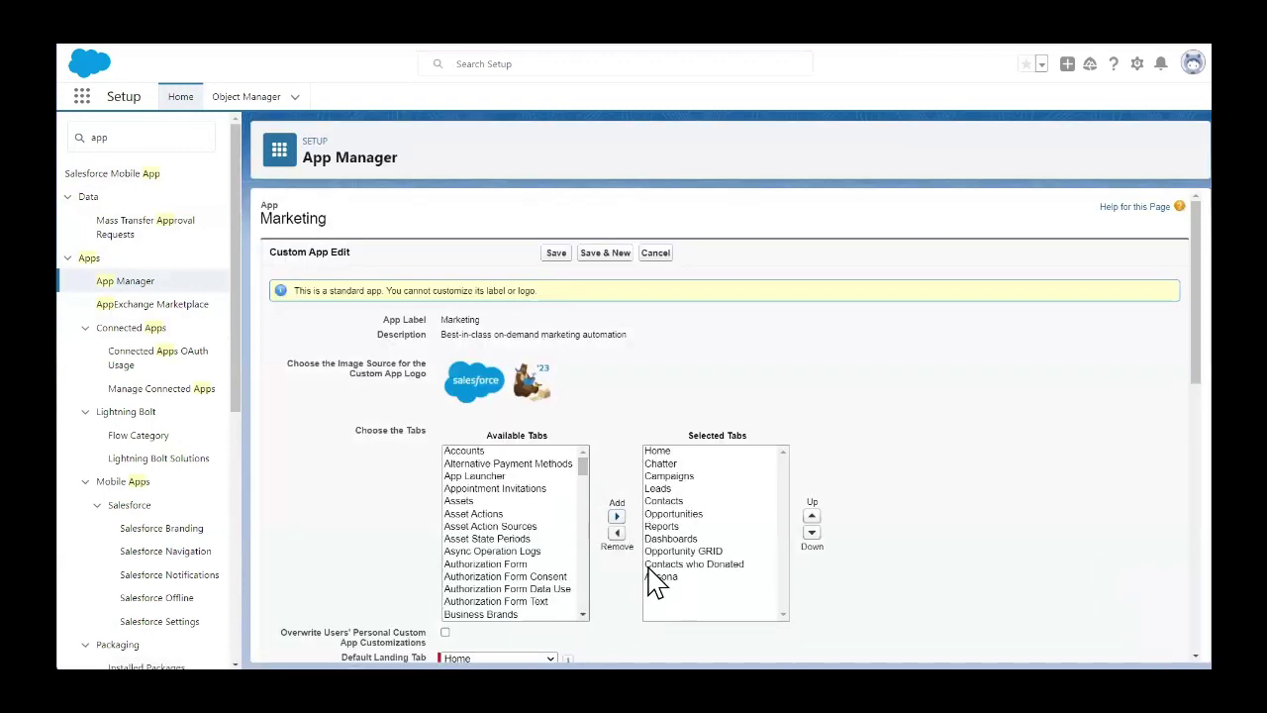
pyautogui.scroll(-7, 864, 503)
pyautogui.scroll(-1, 863, 503)
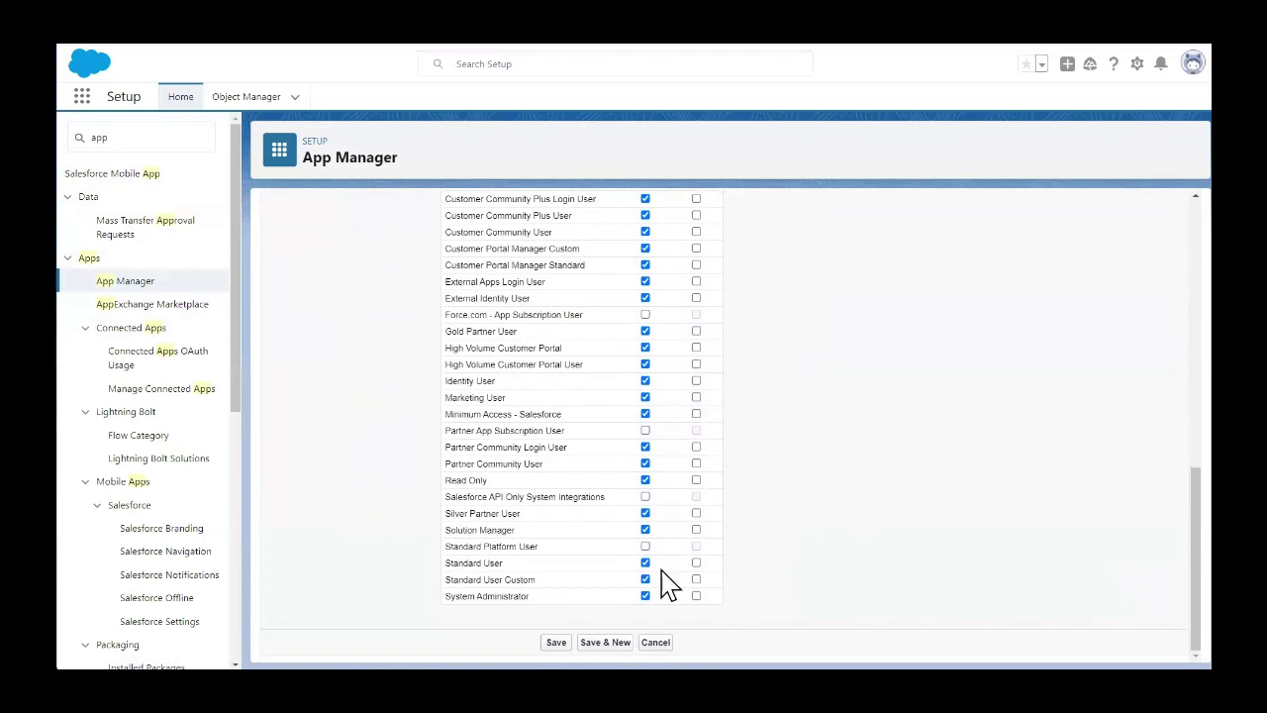
pyautogui.click(556, 641)
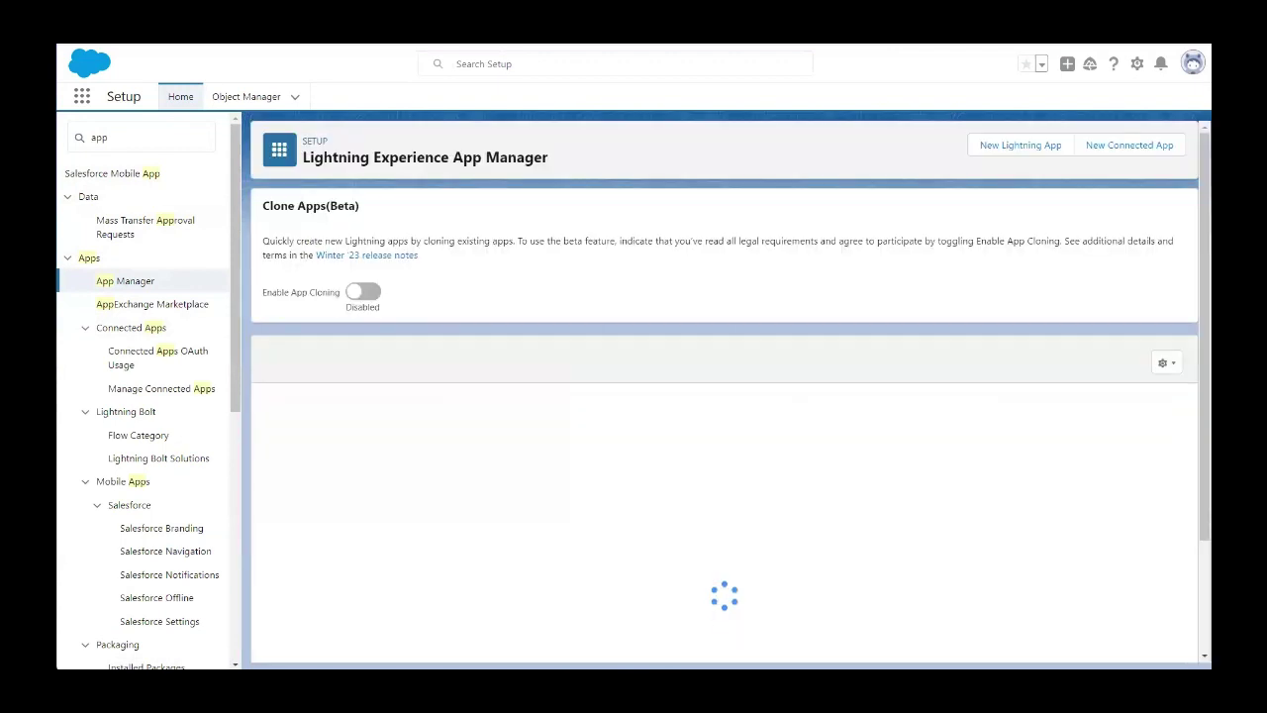
# Step: Switch to the Marketing app from the App Launcher and open its Apsona tab
pyautogui.click(80, 97)
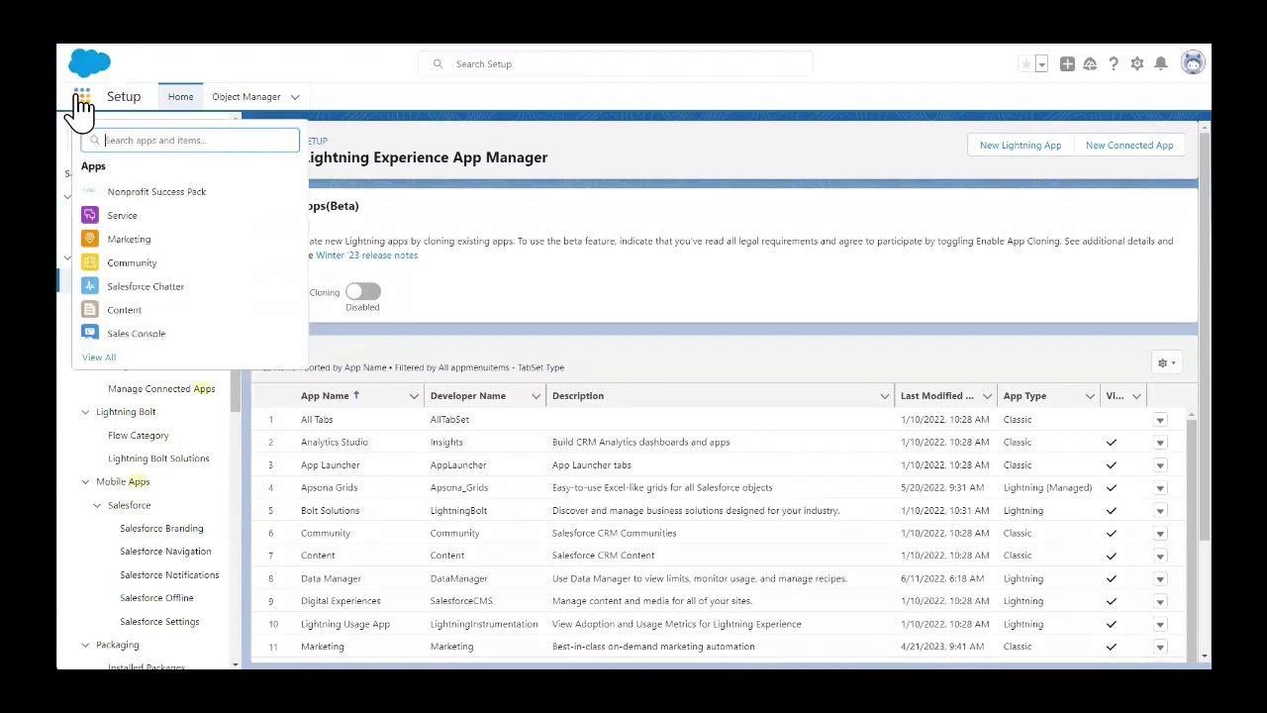
pyautogui.click(130, 239)
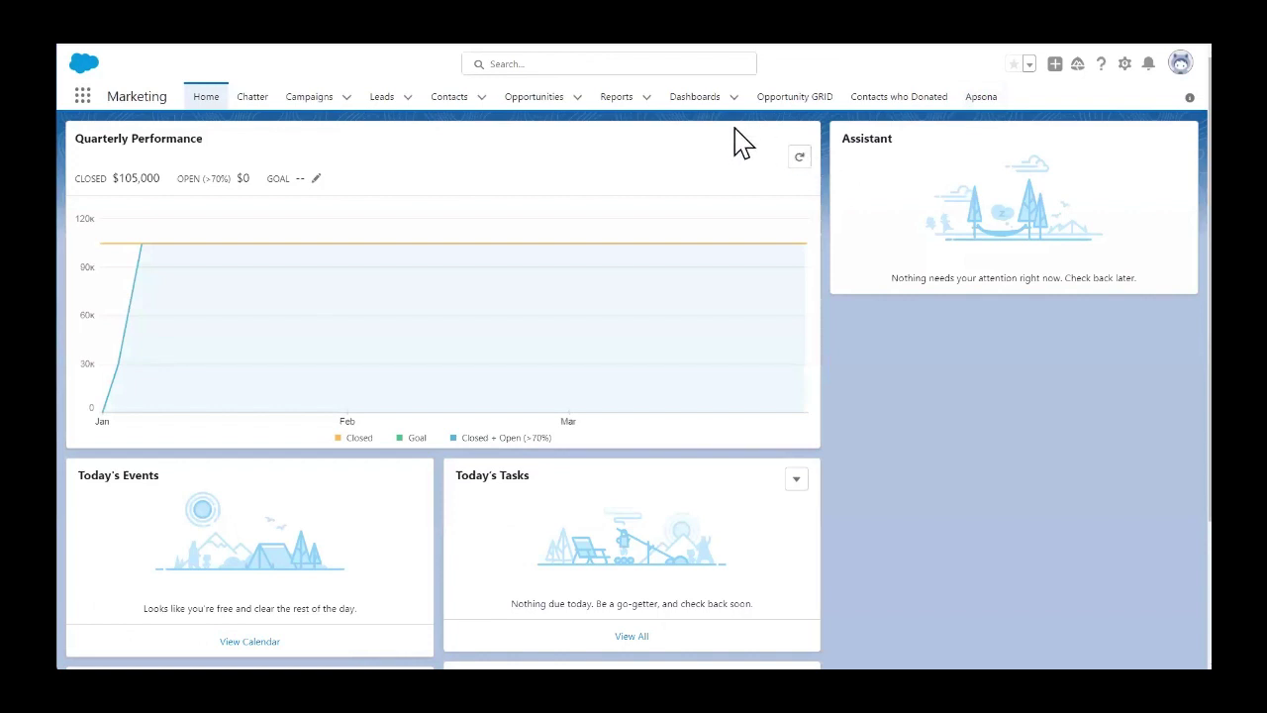
pyautogui.click(982, 97)
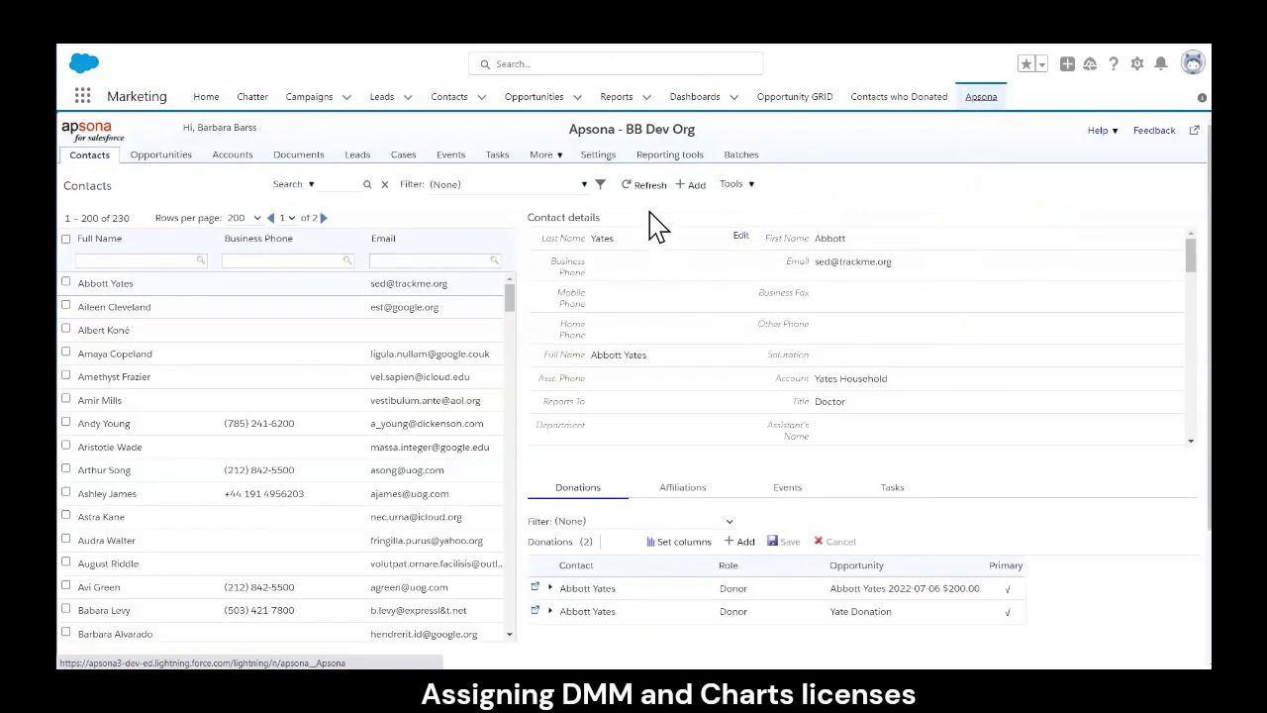
# Step: Open Apsona's Manage licenses dialog from Settings on its Assigned Users tab
pyautogui.click(599, 157)
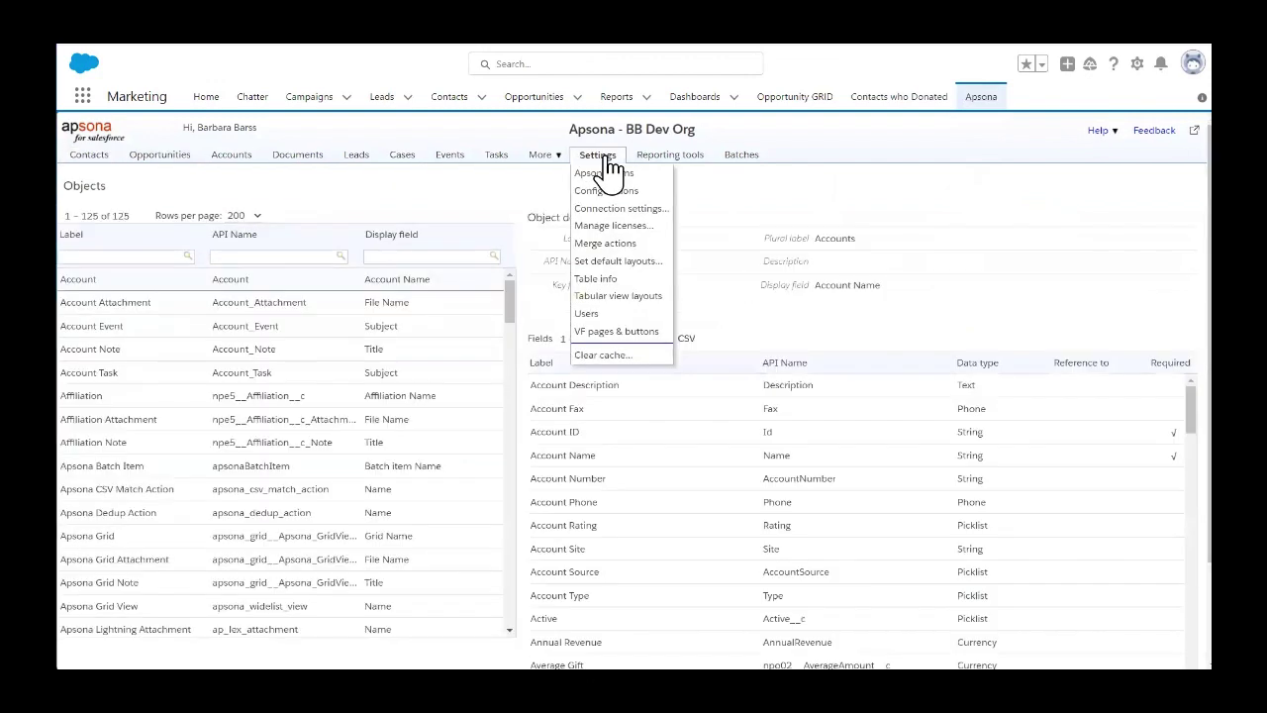
pyautogui.click(611, 226)
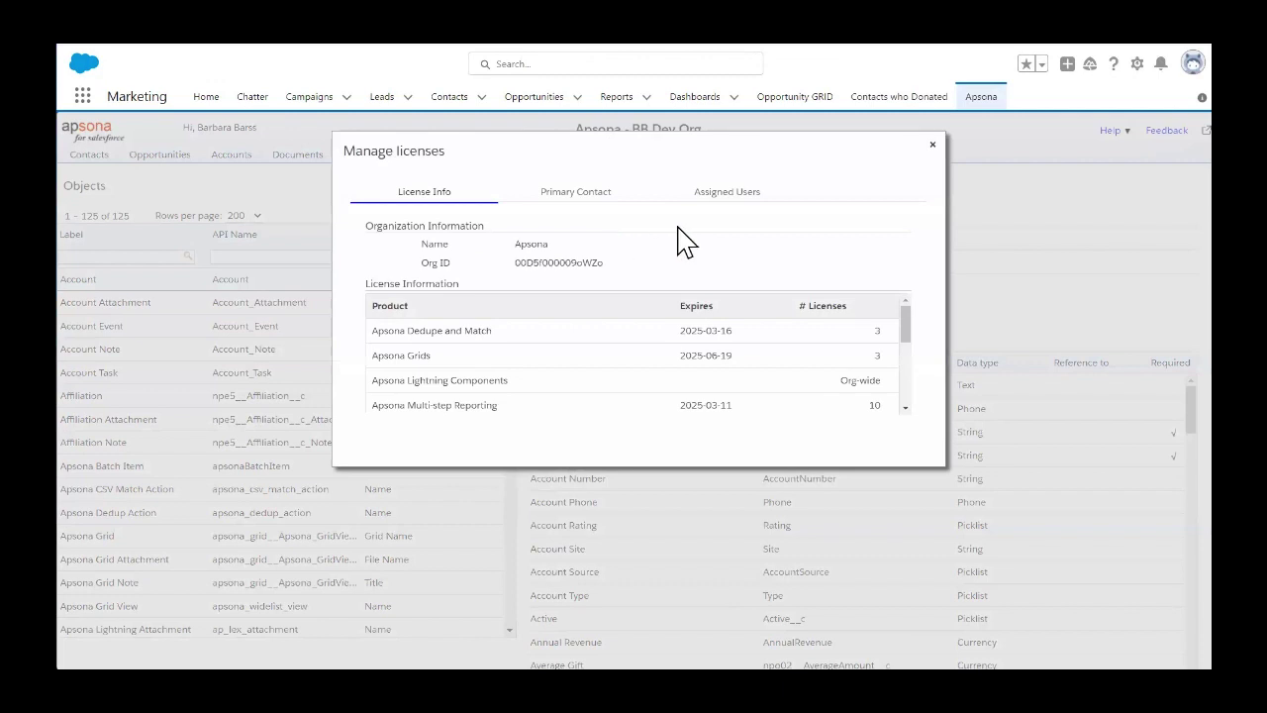
pyautogui.click(740, 207)
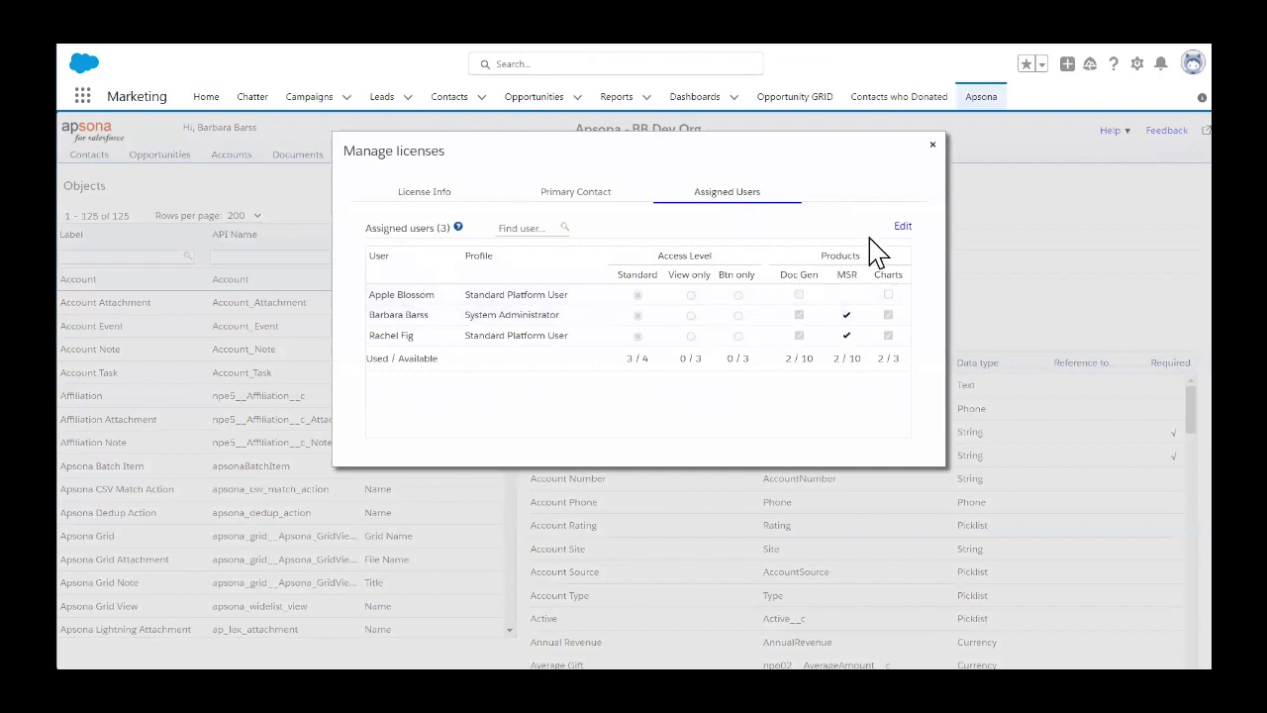
# Step: Tick Doc Gen and Charts for the first user and save, reaching 3/10 and 3/3
pyautogui.click(903, 227)
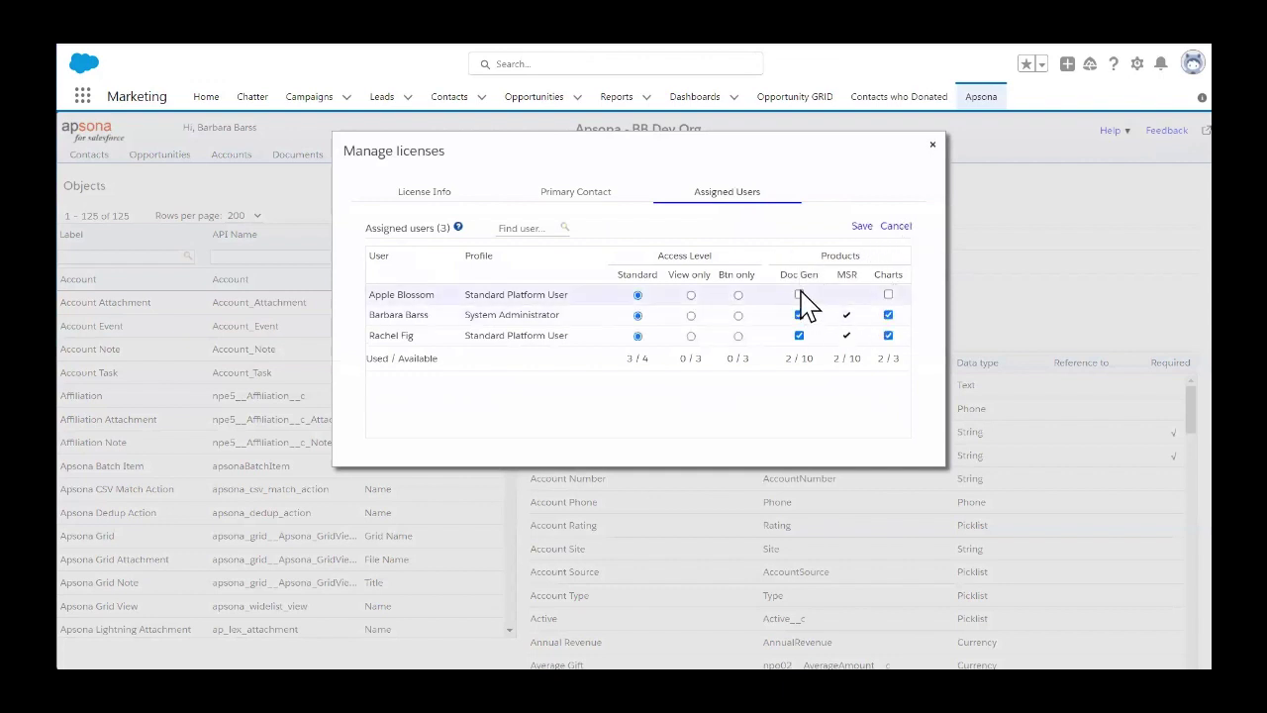
pyautogui.click(799, 294)
pyautogui.click(888, 294)
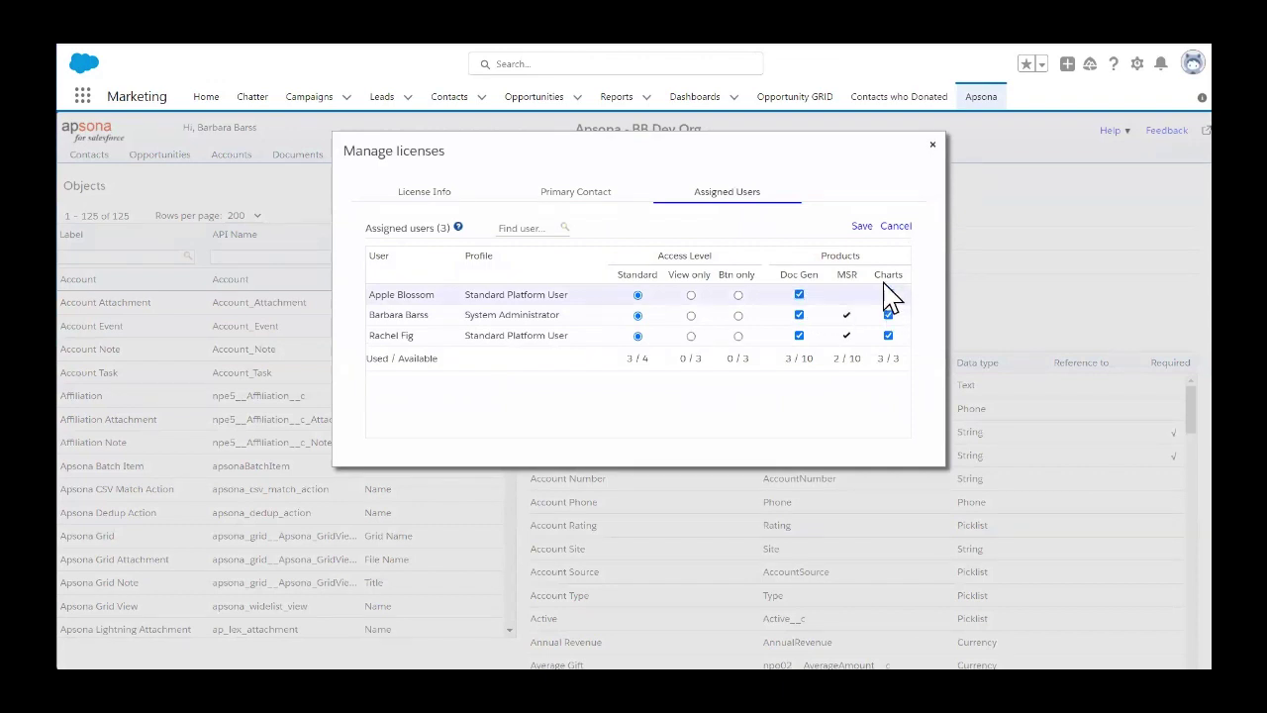
pyautogui.click(862, 227)
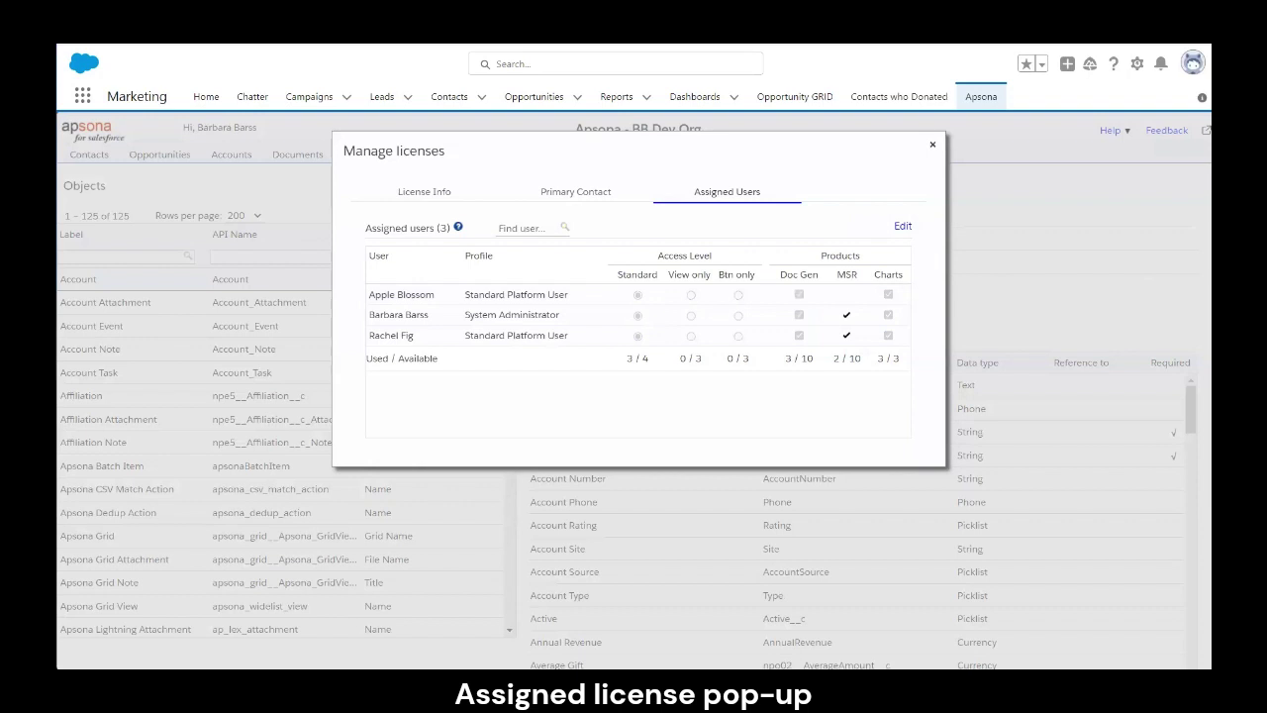
# Step: View the License Info product list, then the licence's Primary Contact details
pyautogui.click(421, 198)
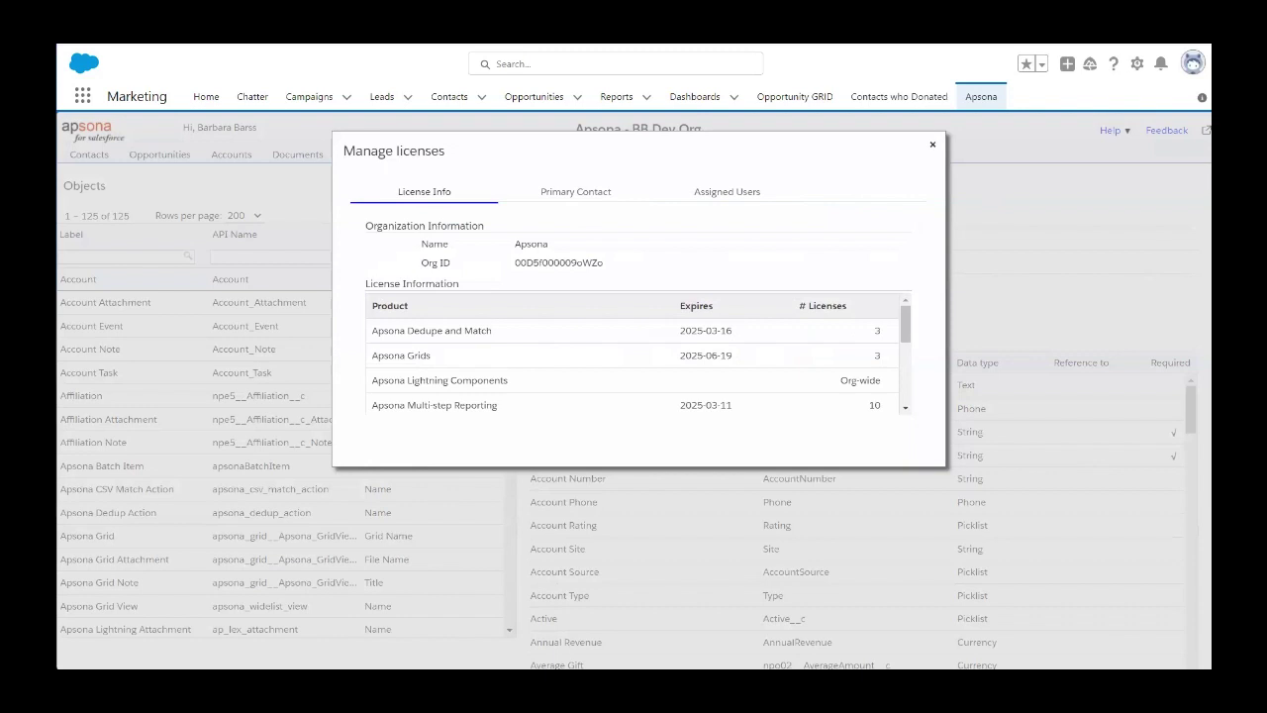
pyautogui.click(582, 194)
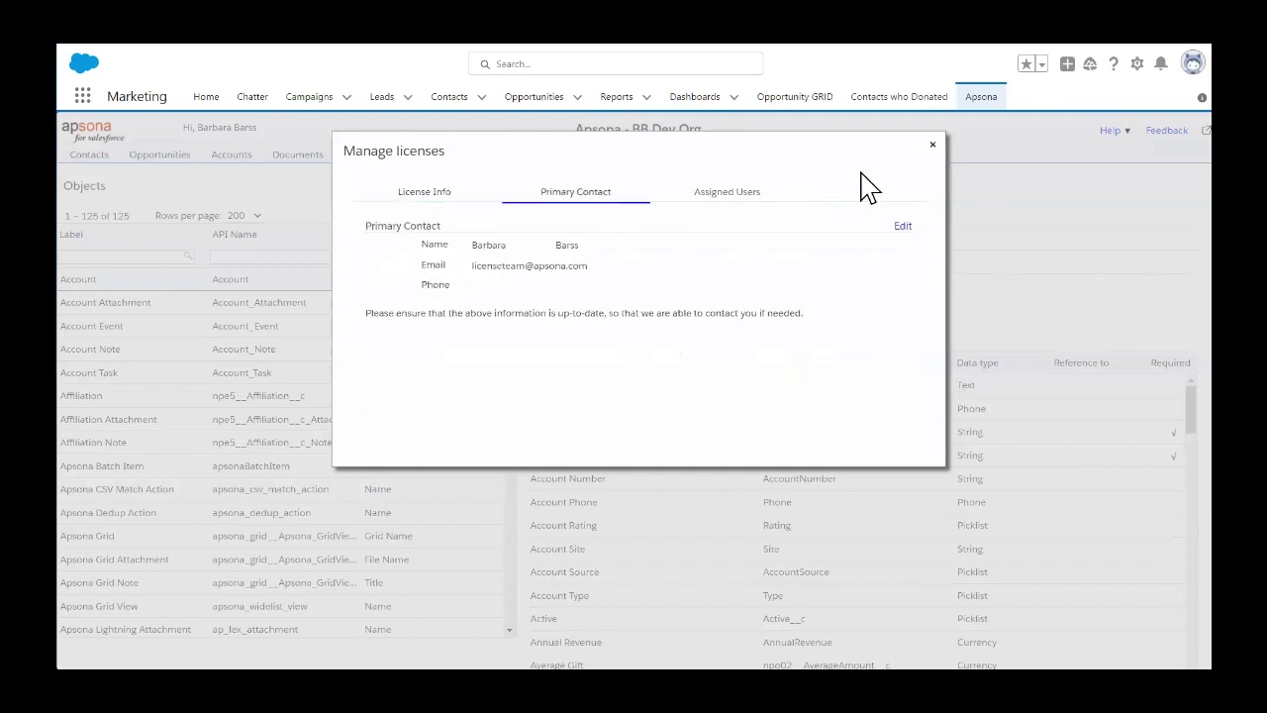